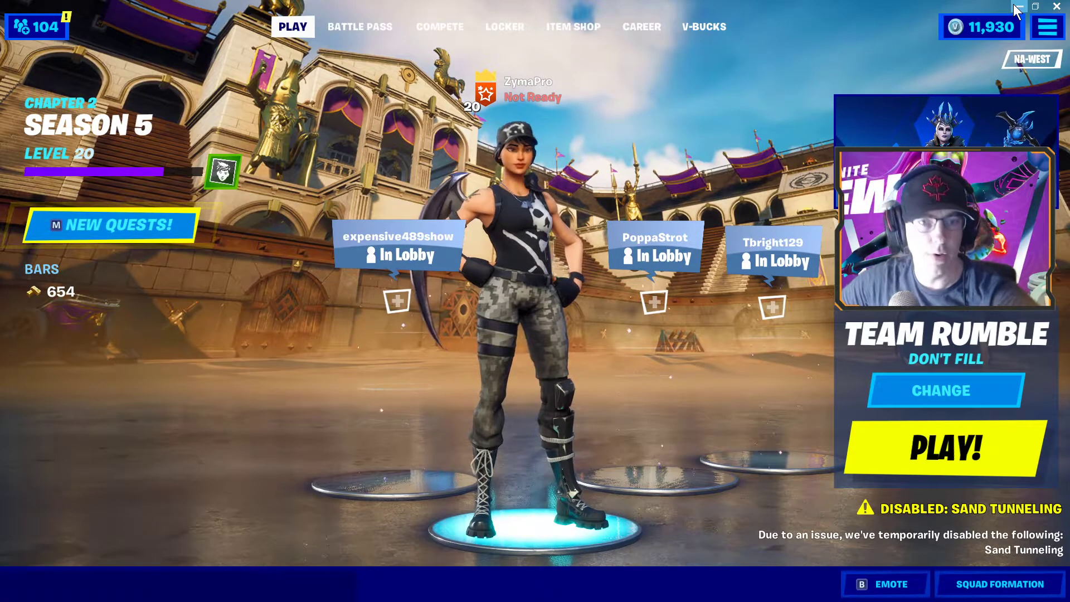
Minimize Fortnite from the Team Rumble lobby to show the Windows desktop.
left_click(1018, 8)
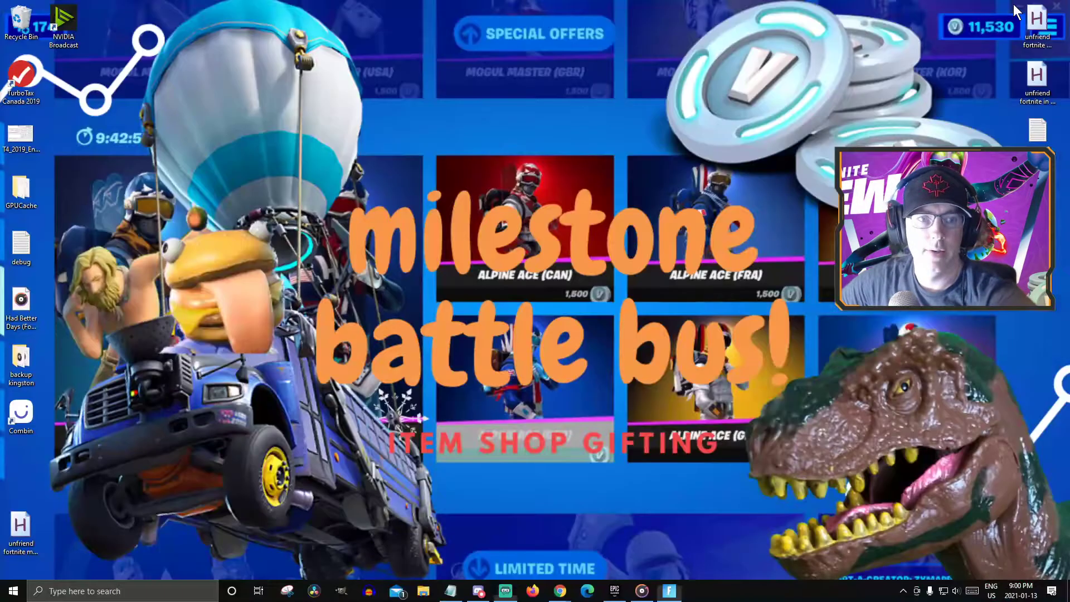
Search Windows for 'device manager' and open Device Manager.
left_click(121, 591)
type("de")
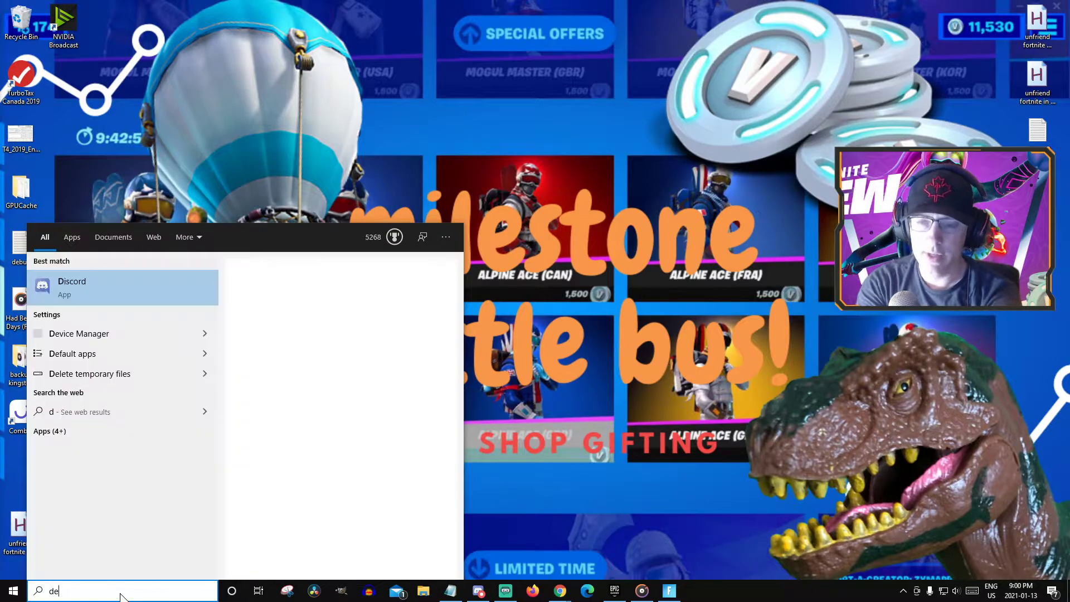
type("vice mana")
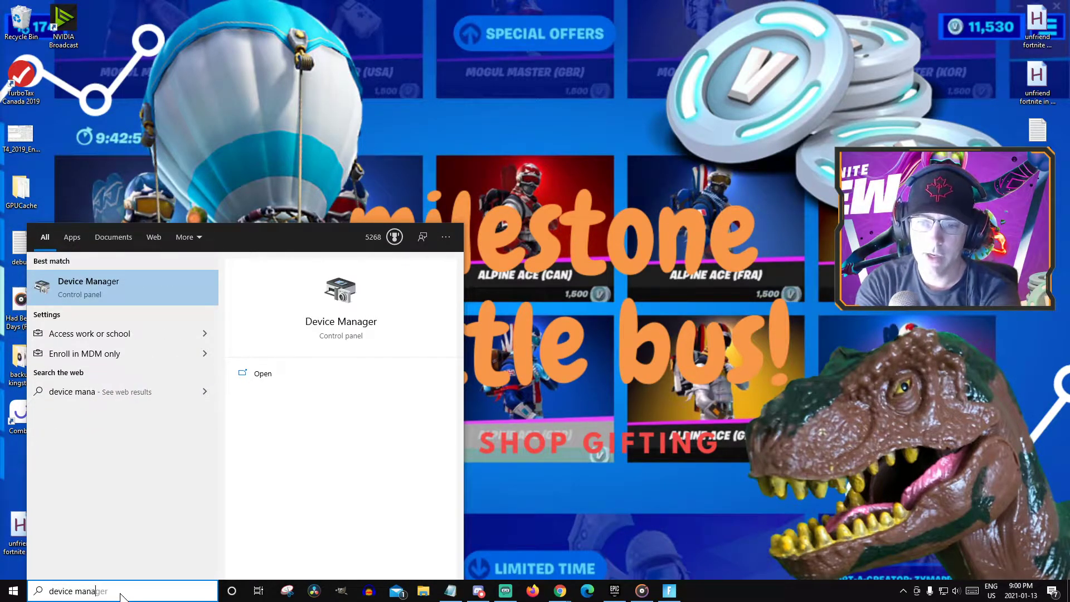
type("ger")
key("Return")
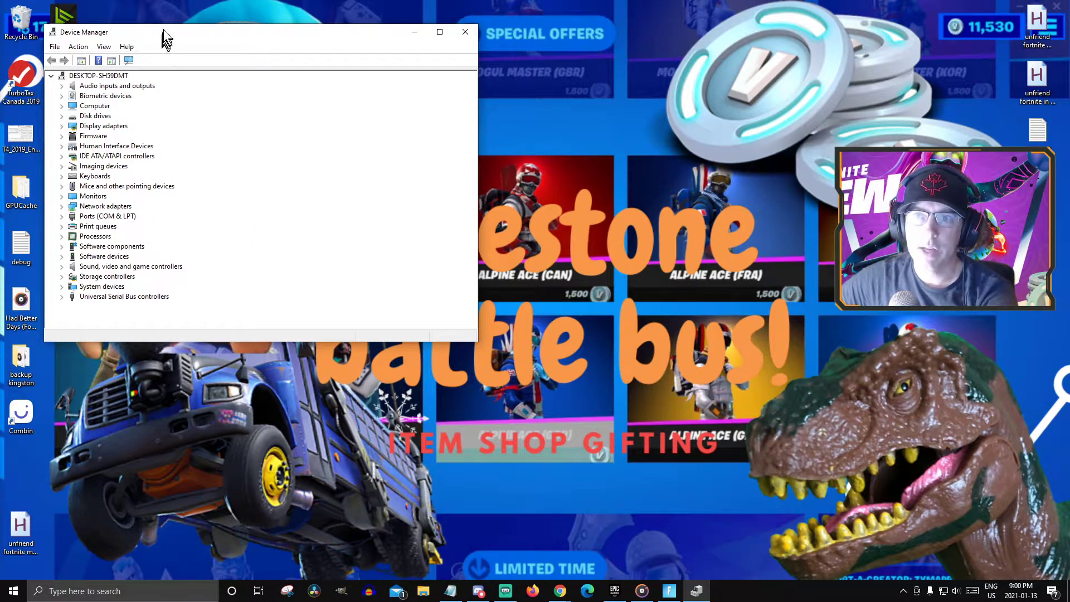
Center Device Manager, check the NVIDIA GeForce RTX 2070 under Display adapters, then collapse it.
left_click_drag(163, 32, 407, 169)
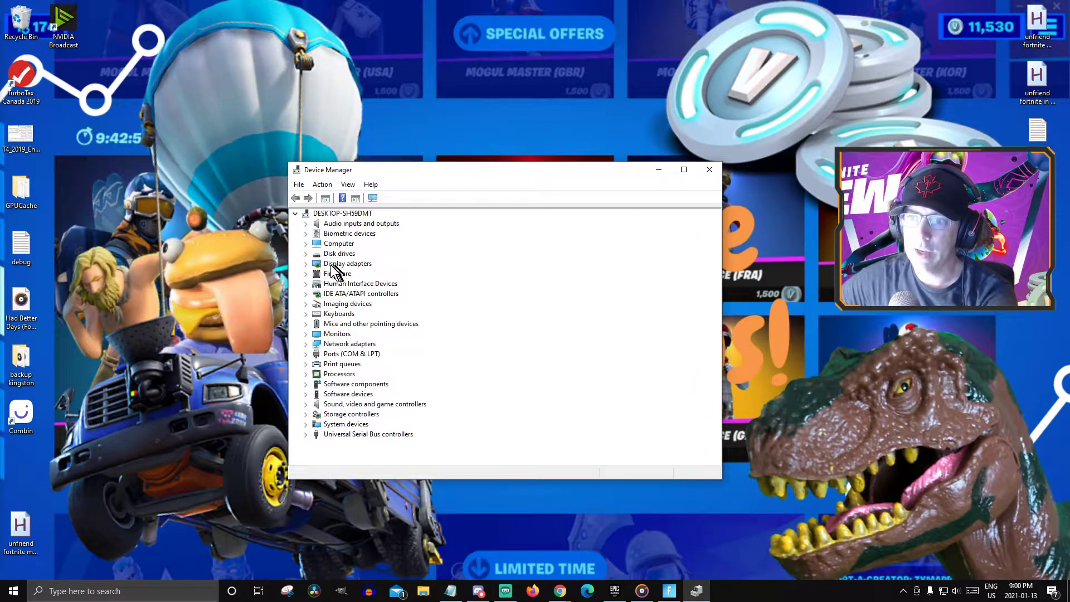
left_click(328, 265)
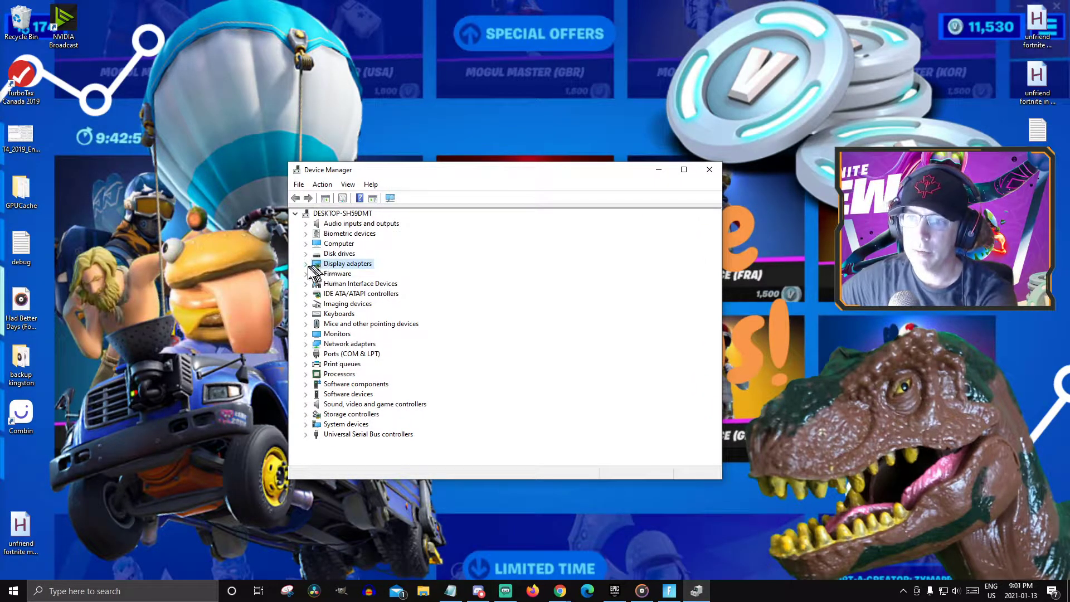
left_click(305, 264)
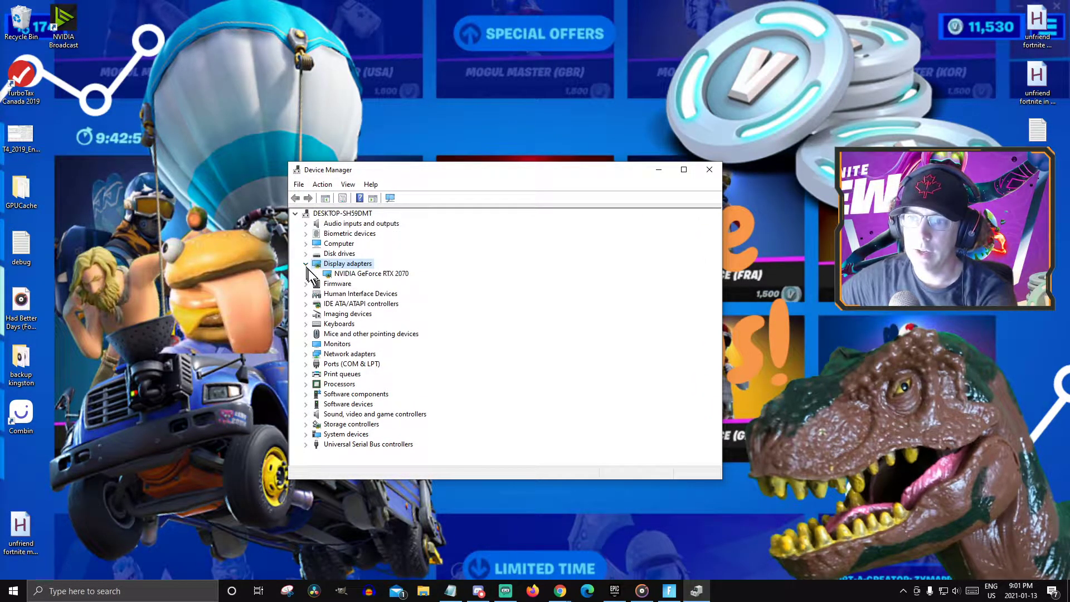
right_click(358, 273)
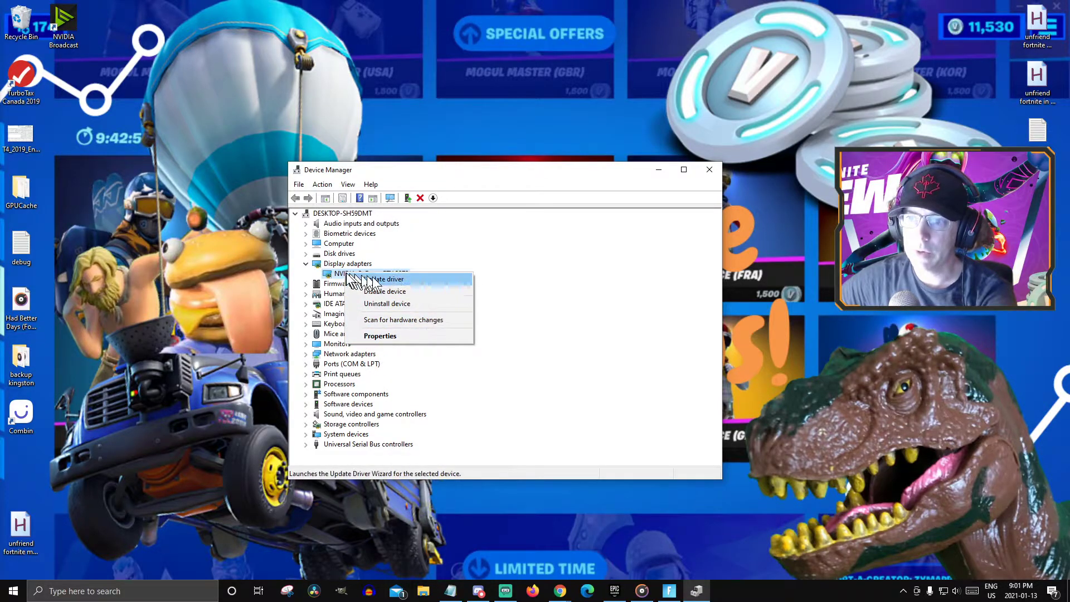
left_click(306, 265)
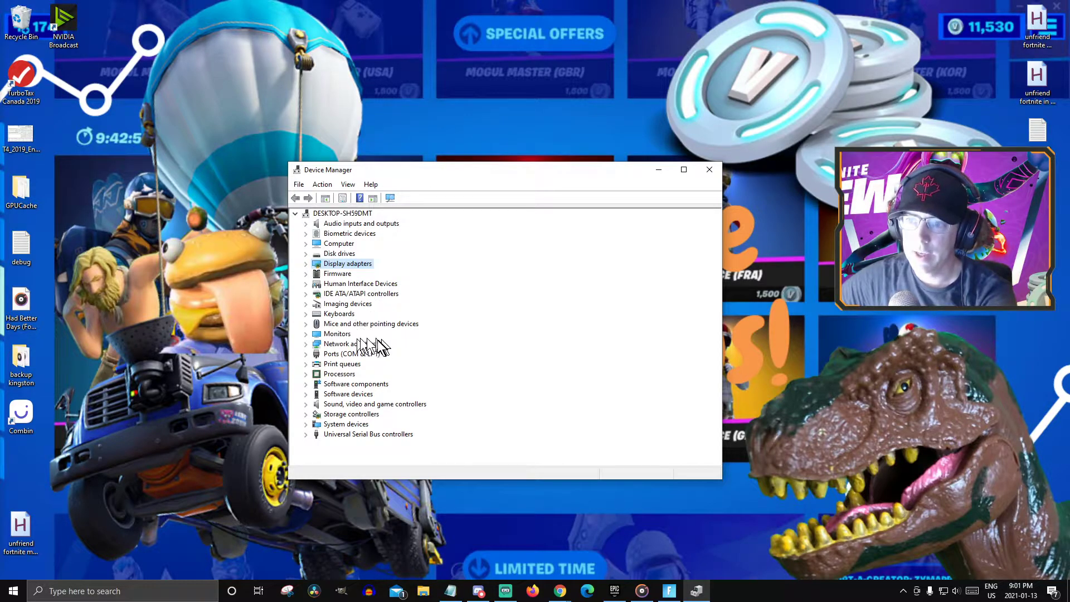
left_click(306, 333)
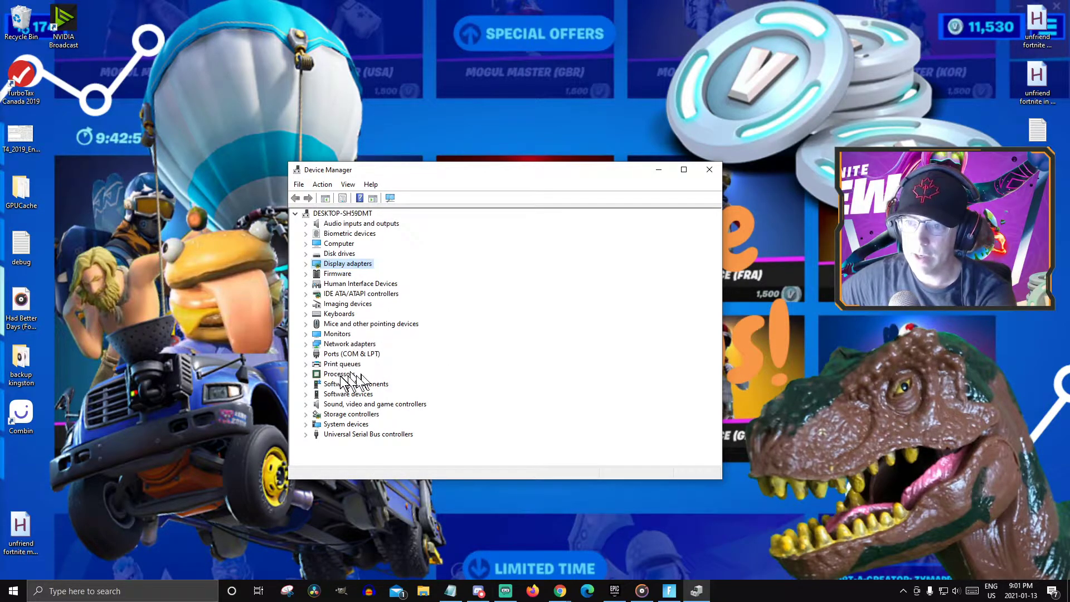
left_click(305, 404)
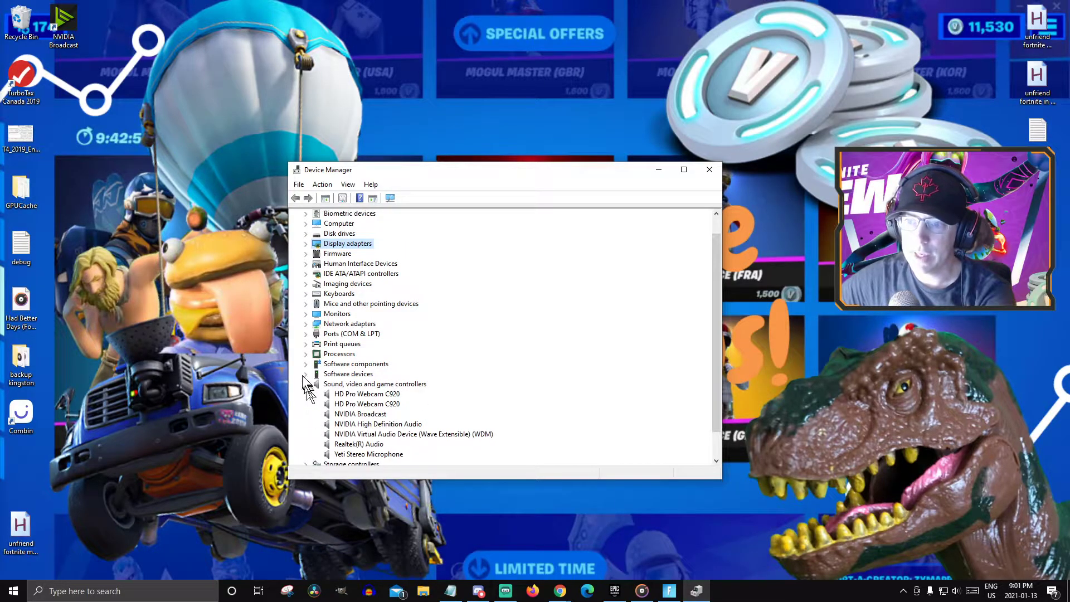
left_click(306, 383)
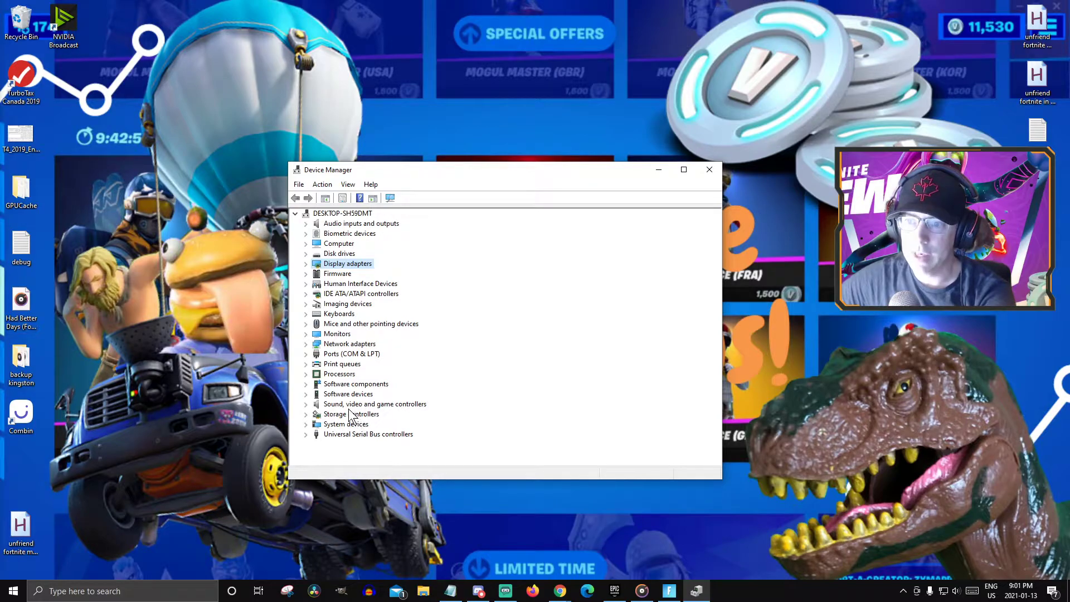
left_click(305, 265)
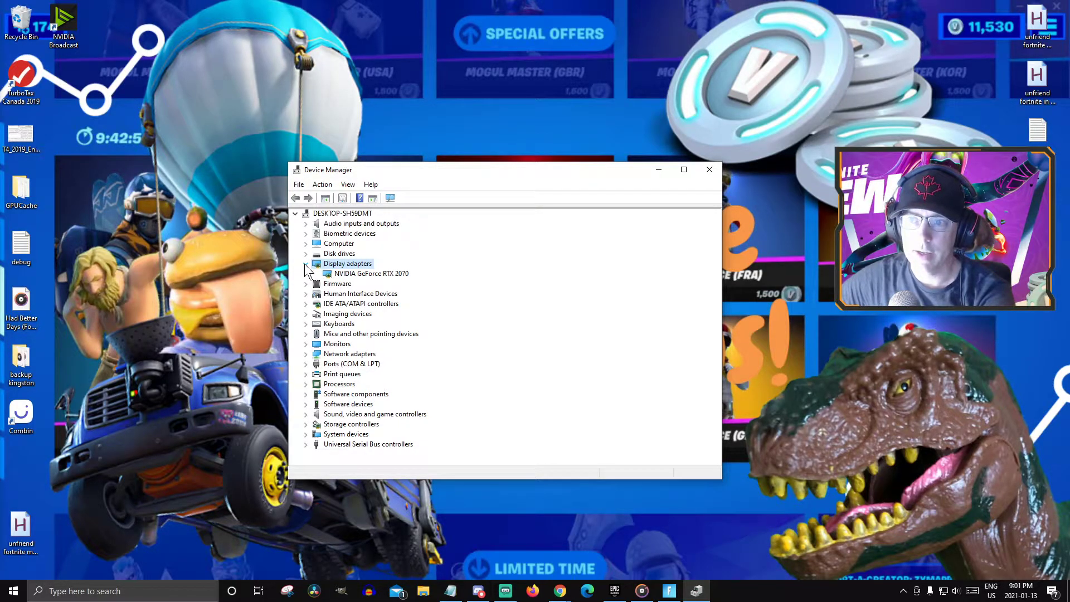
left_click(306, 263)
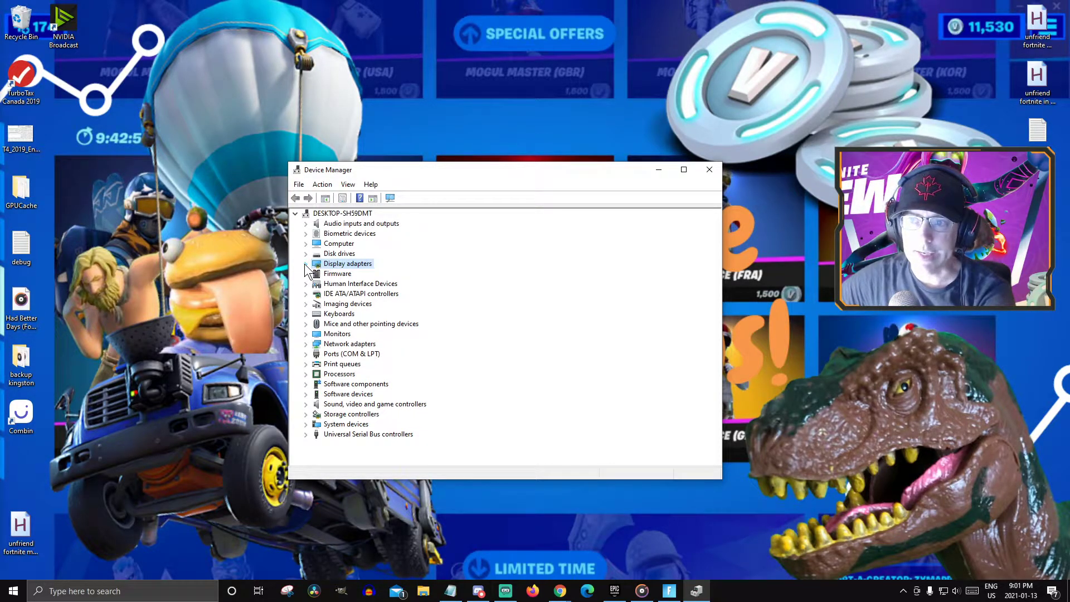
Close Device Manager and launch GeForce Experience from a 'geforce' Windows search.
left_click(708, 168)
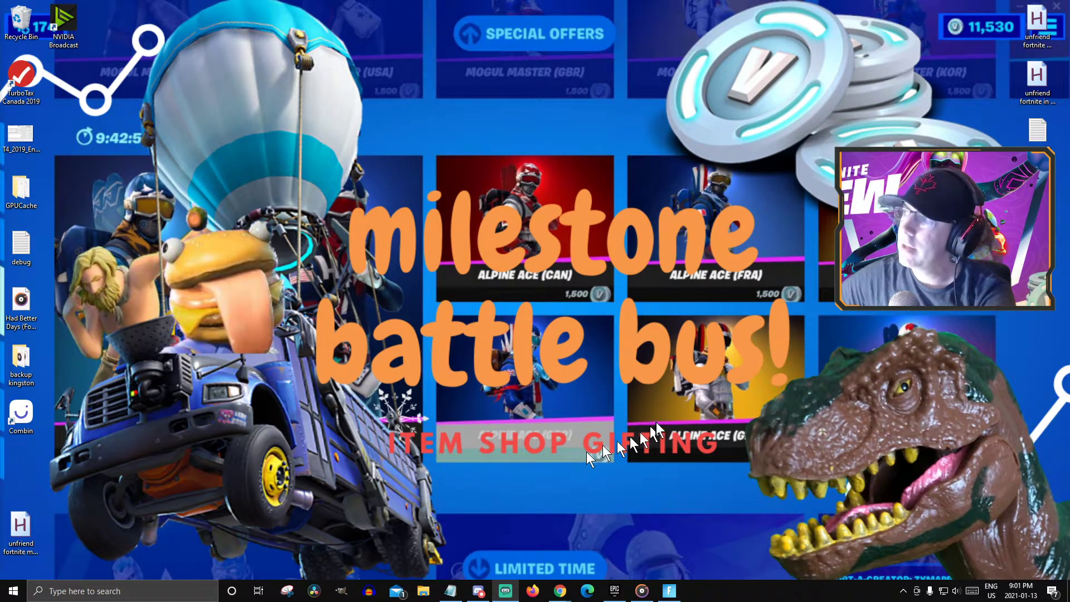
left_click(122, 592)
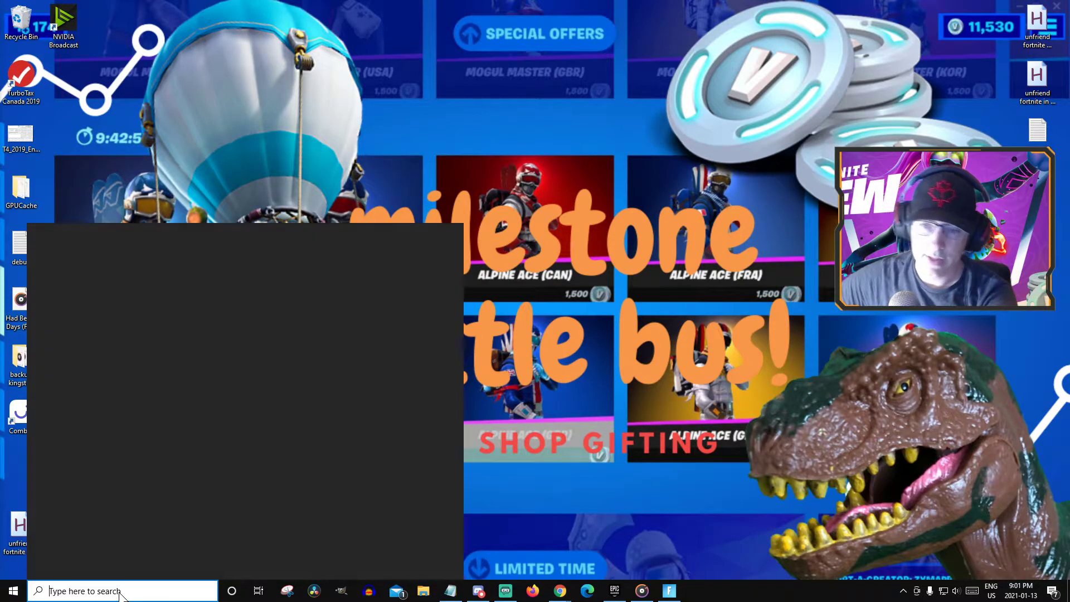
type("geforce")
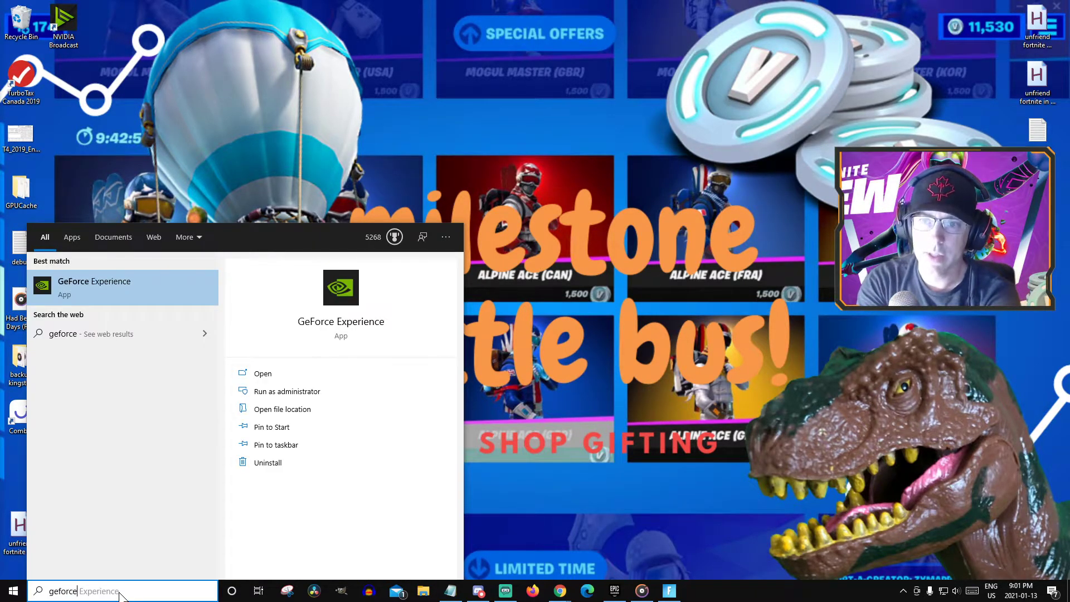
left_click(139, 288)
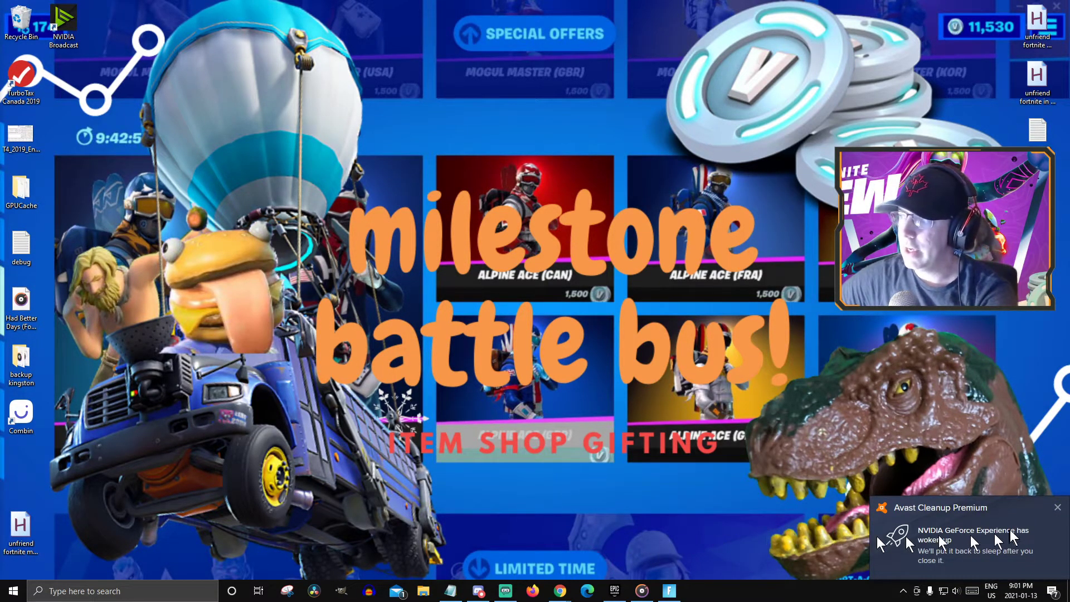
Dismiss the Avast notice, then close GeForce Experience once its games library appears.
left_click(1058, 508)
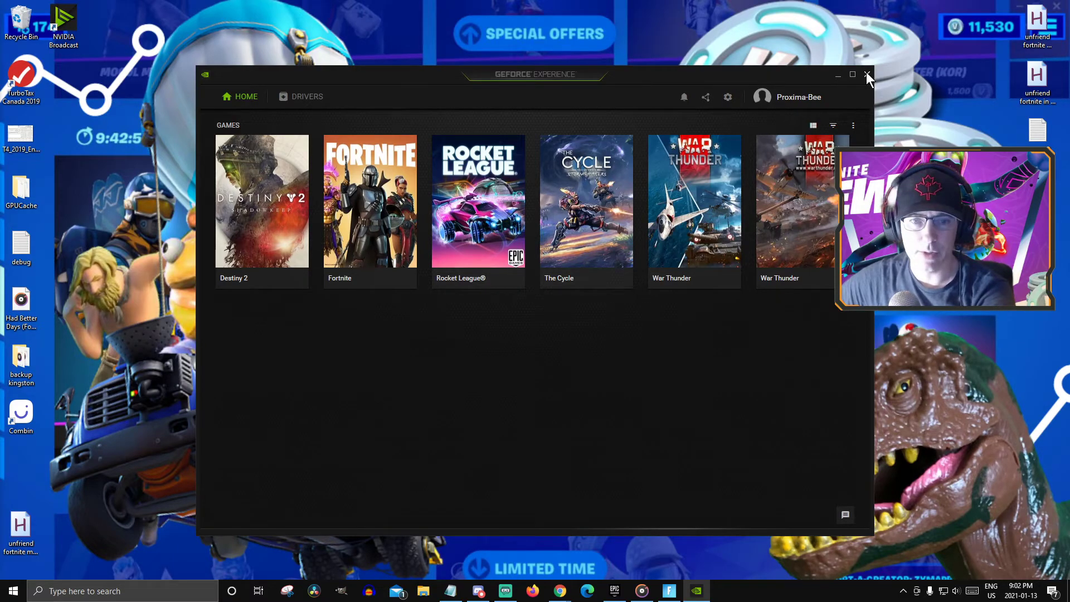
left_click(866, 72)
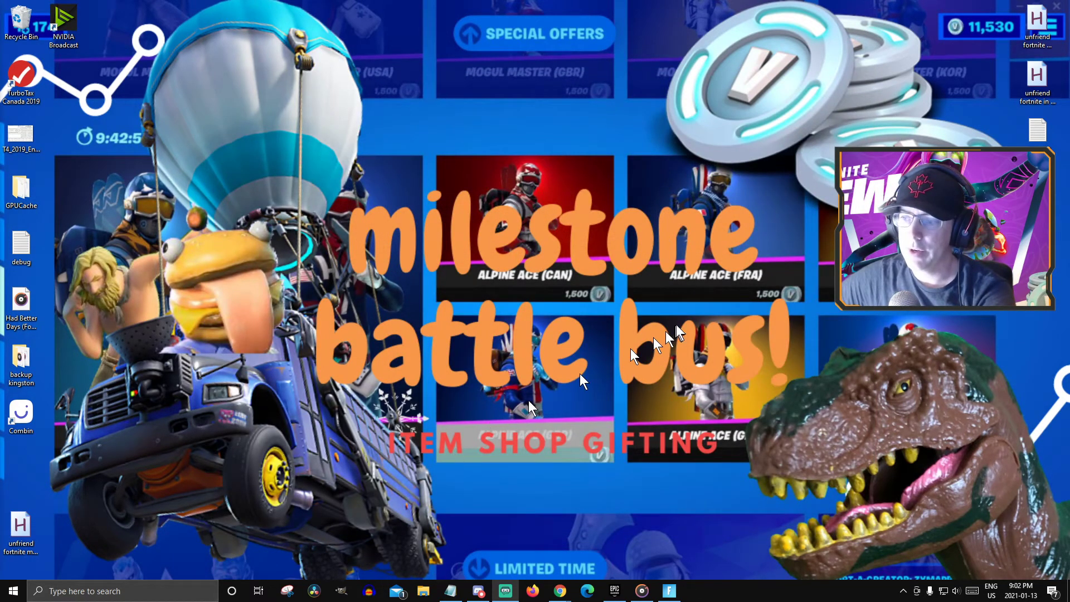